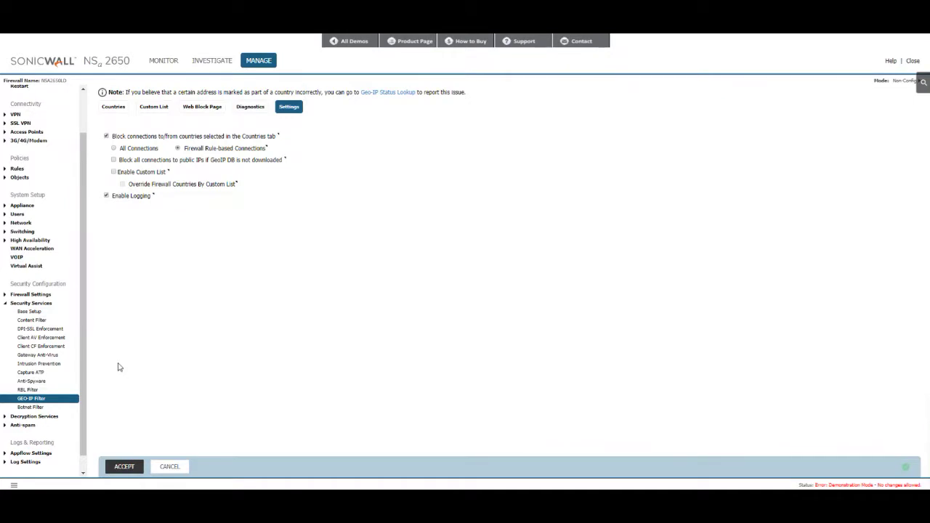
# Add Antarctica, Argentina, Asia/Pacific Region, Azerbaijan, Bahamas and Armenia to the Geo-IP Filter's blocked countries and apply the change
pyautogui.click(58, 398)
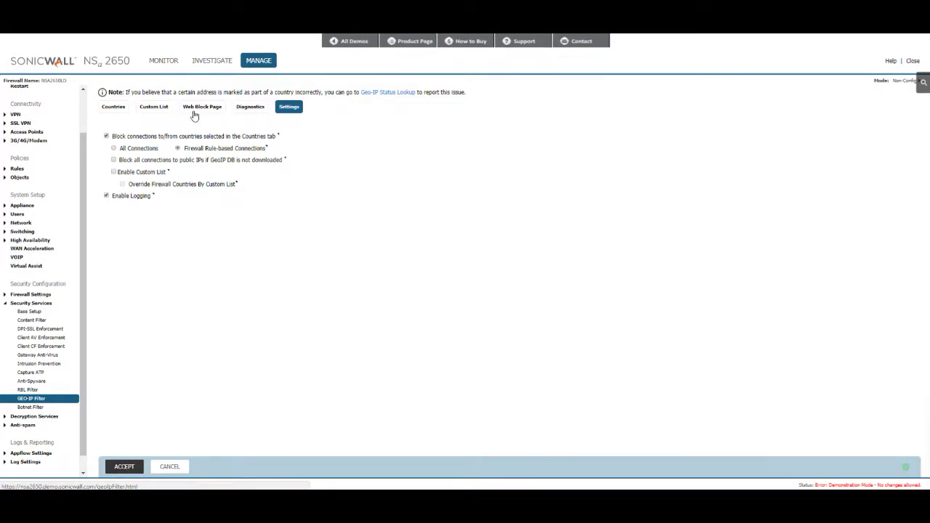
pyautogui.click(110, 109)
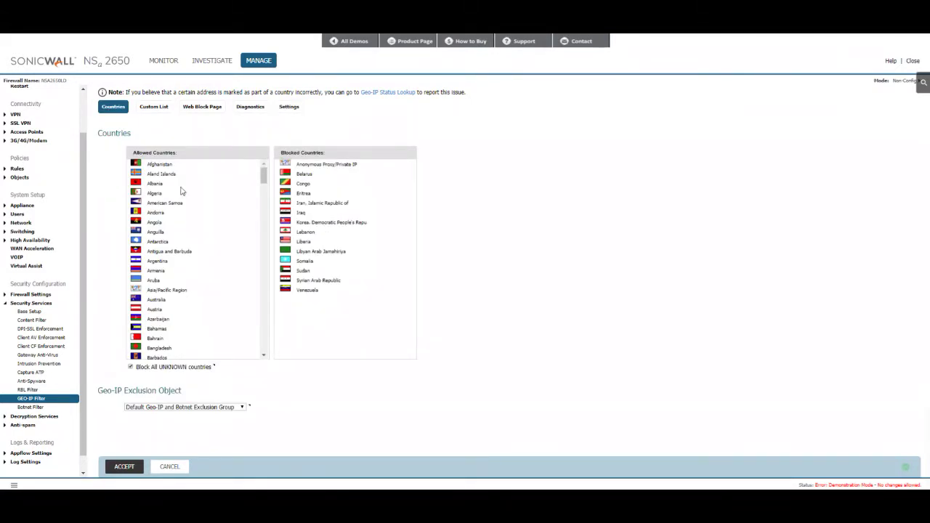
pyautogui.moveTo(240, 241); pyautogui.dragTo(350, 303)
pyautogui.moveTo(199, 250); pyautogui.dragTo(318, 262)
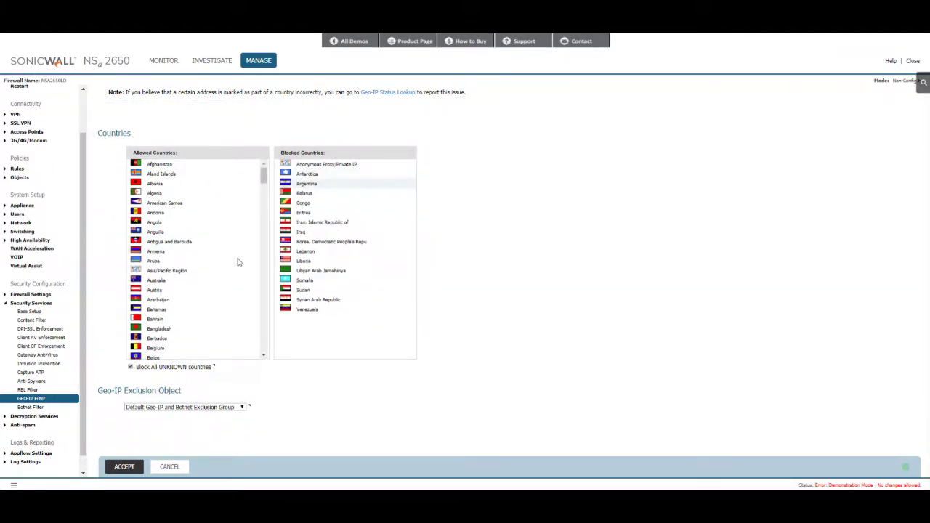
pyautogui.moveTo(163, 275); pyautogui.dragTo(311, 284)
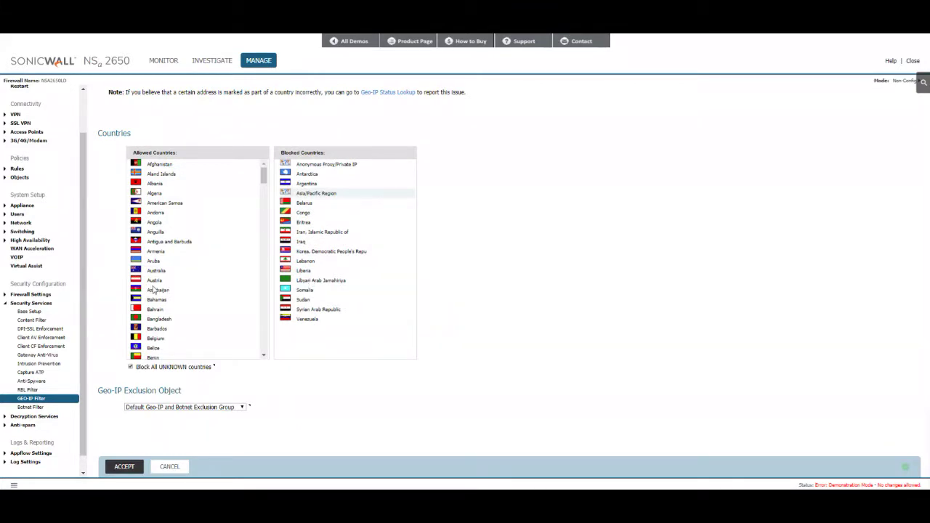
pyautogui.moveTo(152, 289); pyautogui.dragTo(321, 296)
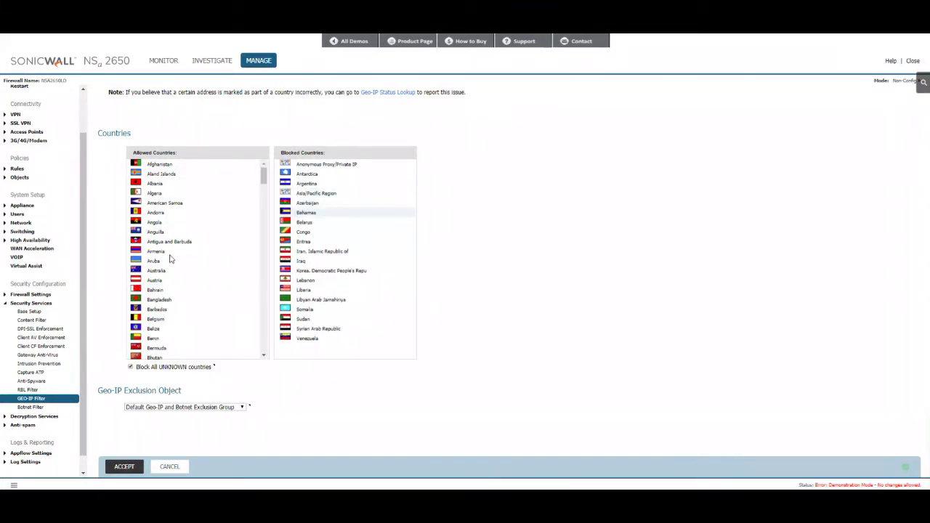
pyautogui.moveTo(177, 253); pyautogui.dragTo(298, 260)
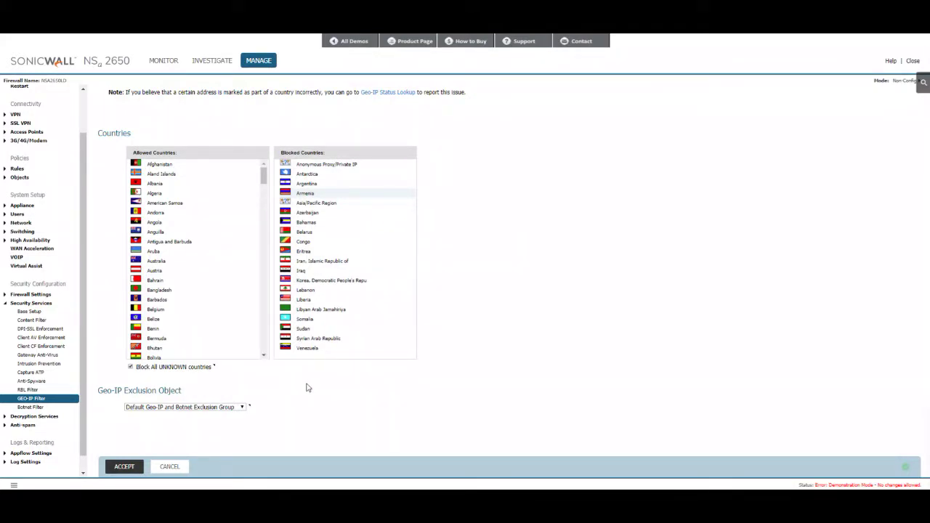
pyautogui.click(131, 467)
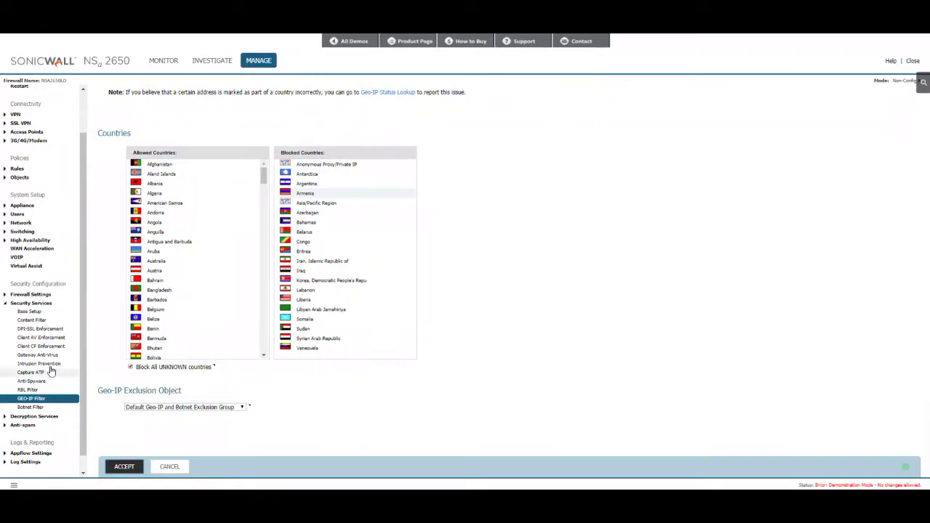
# Open the firewall's access rules and display the available source and destination zones for filtering the rules
pyautogui.scroll(1, 42, 362)
pyautogui.scroll(1, 40, 349)
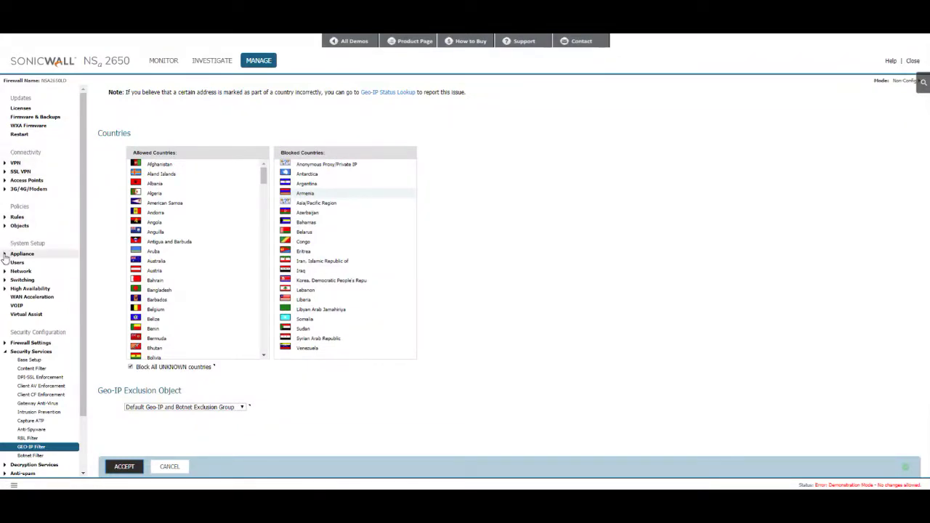
pyautogui.click(16, 217)
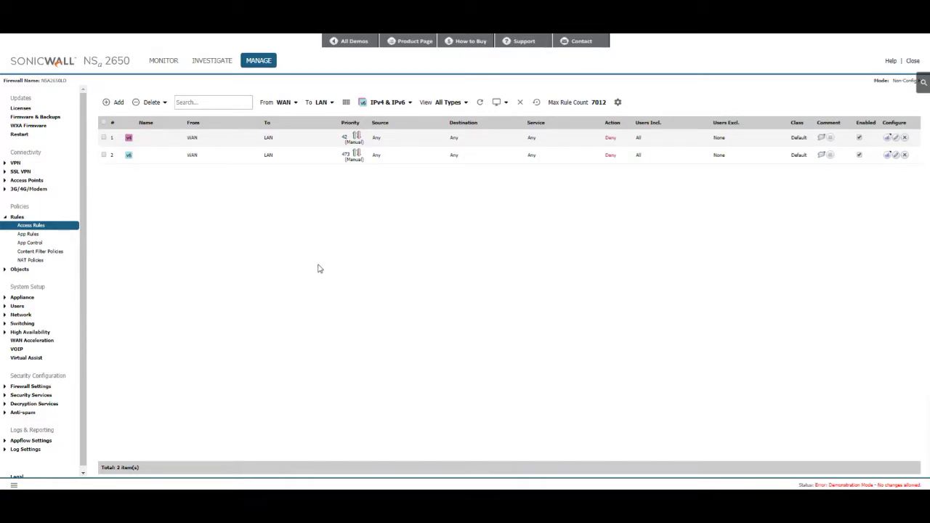
pyautogui.click(290, 104)
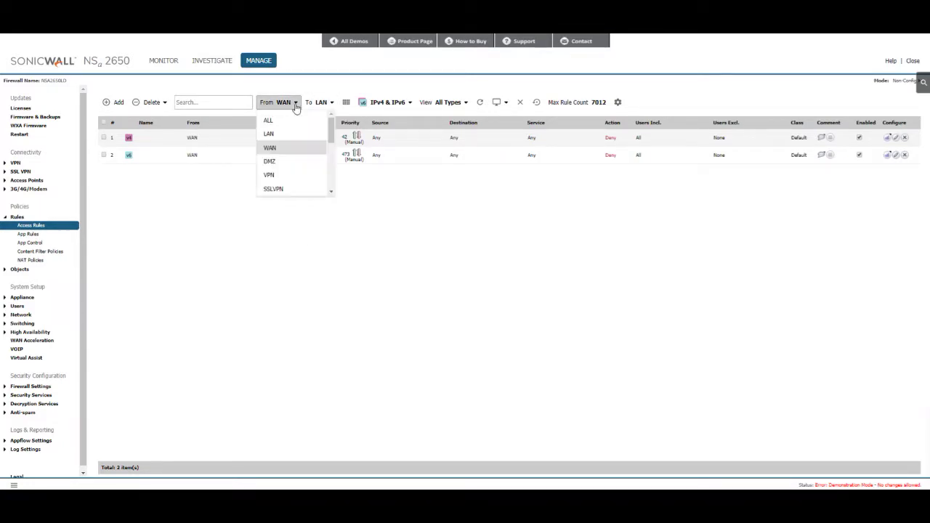
pyautogui.click(317, 104)
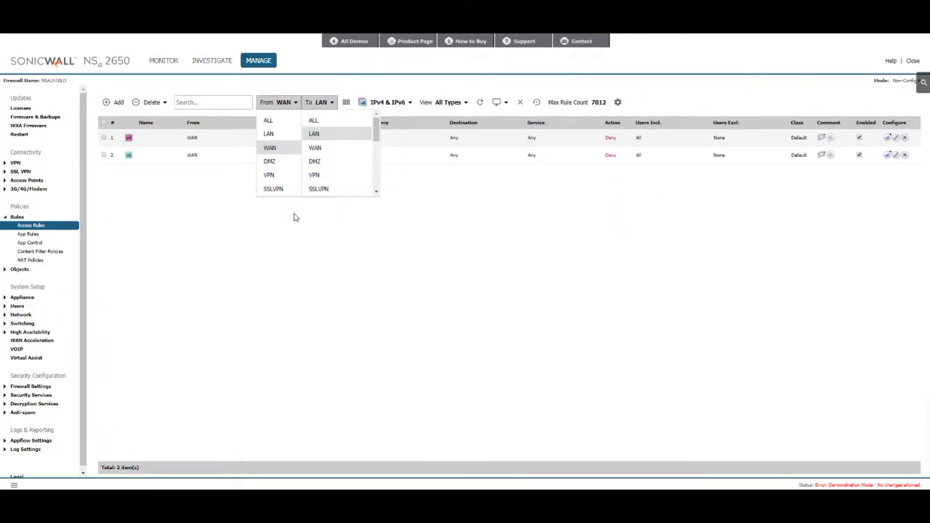
# Start a new access rule named "Block IPs" with the action set to Discard
pyautogui.click(115, 103)
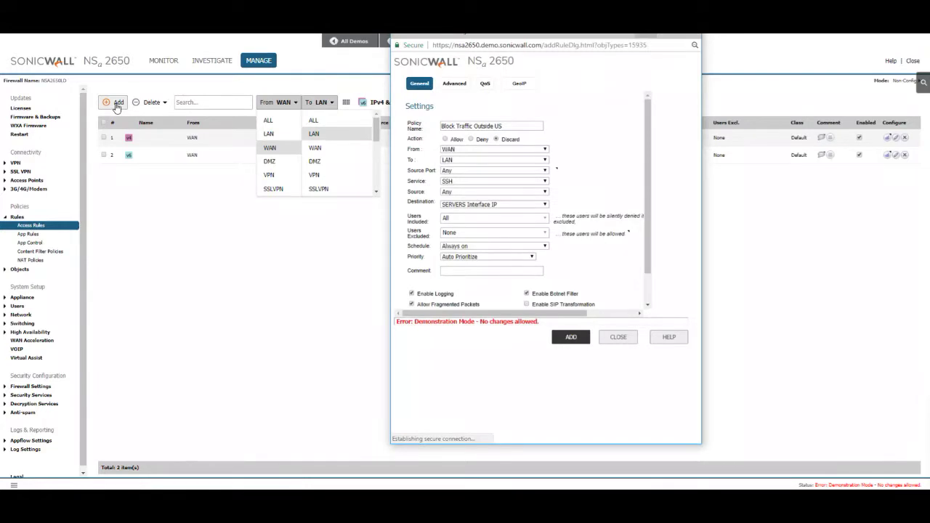
pyautogui.click(494, 126)
pyautogui.write('Block IPs')
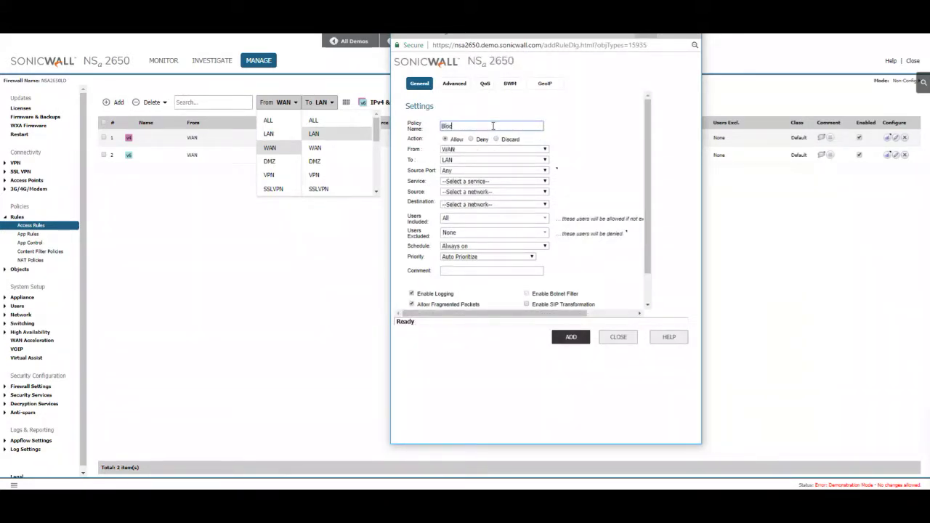
pyautogui.click(474, 139)
pyautogui.click(495, 138)
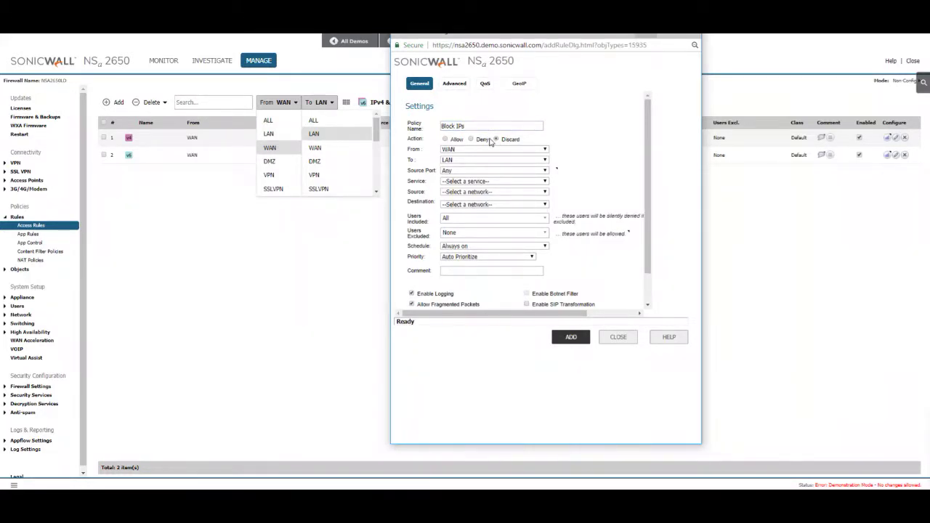
pyautogui.click(471, 139)
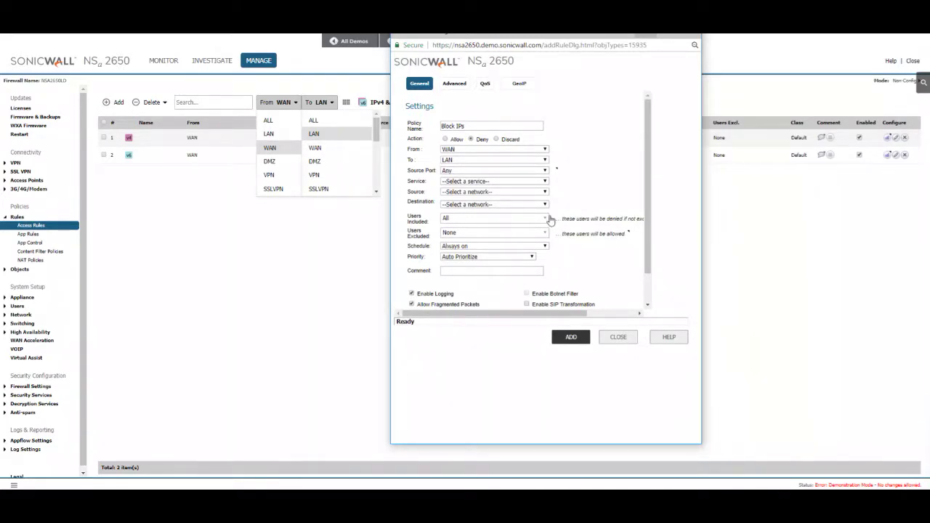
pyautogui.click(496, 140)
# Review the rule's zone and interface choices, keeping WAN as the origin and LAN as the target
pyautogui.click(529, 149)
pyautogui.click(529, 150)
pyautogui.click(505, 161)
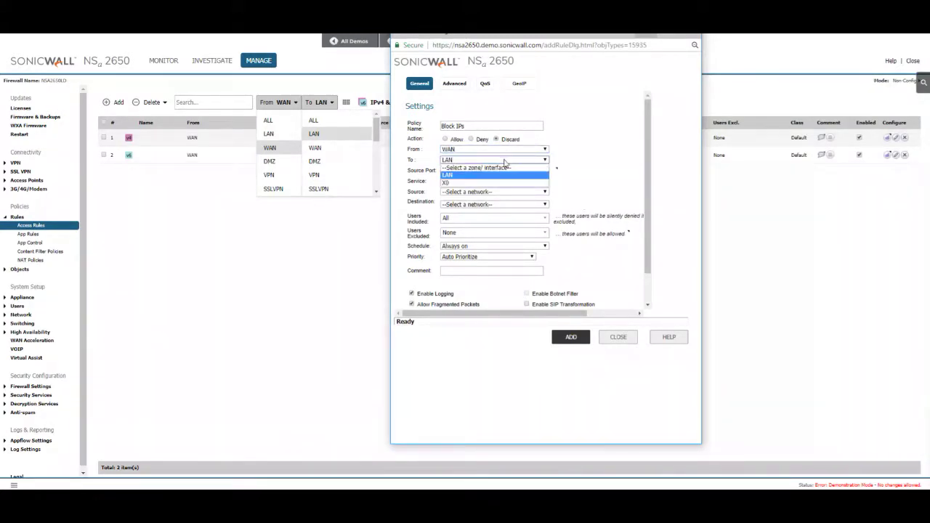
pyautogui.click(505, 162)
pyautogui.click(485, 150)
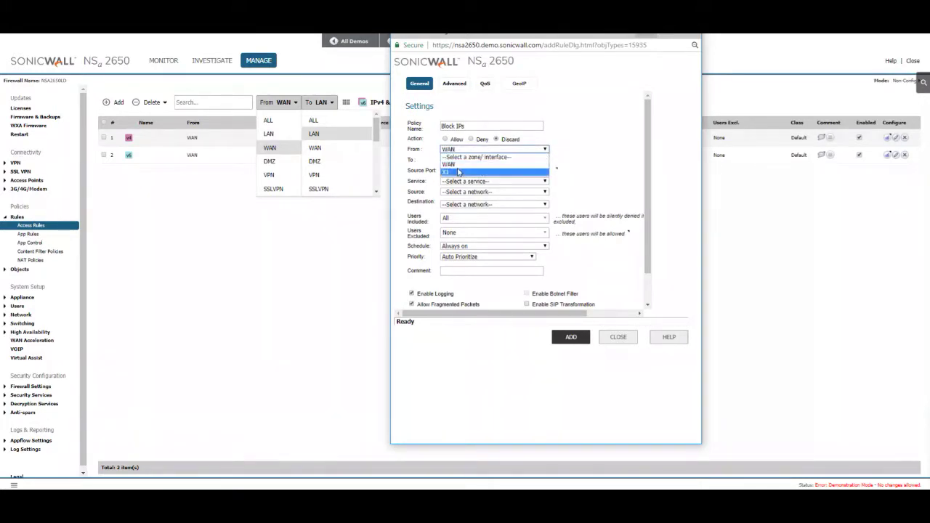
pyautogui.click(509, 150)
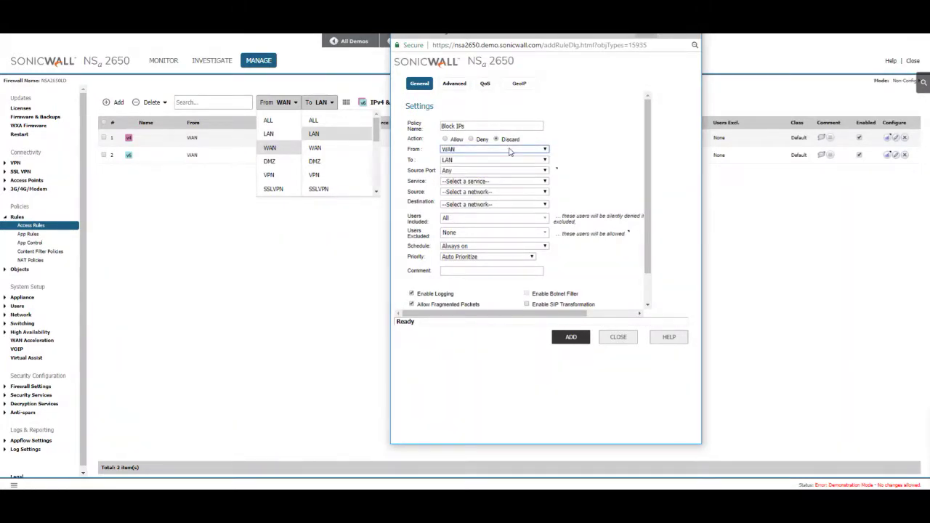
pyautogui.click(505, 150)
pyautogui.click(471, 164)
pyautogui.click(471, 164)
pyautogui.click(471, 173)
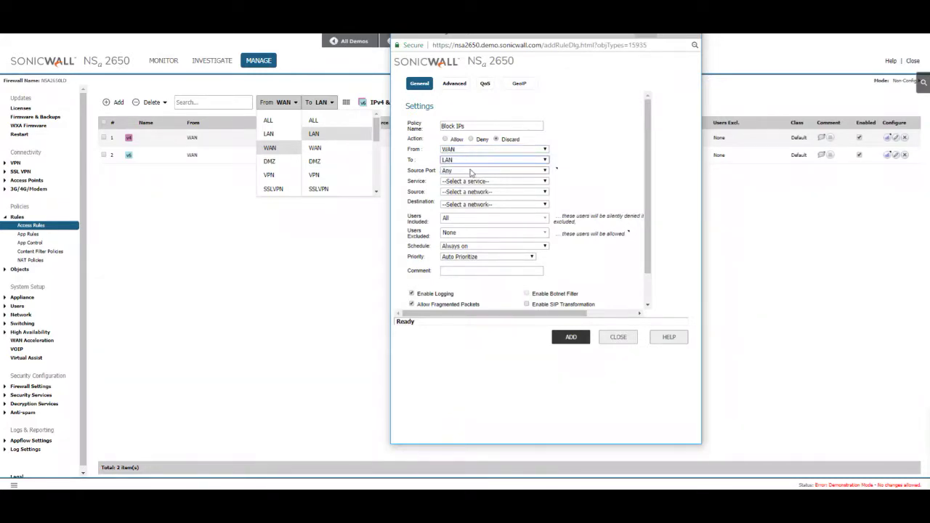
# Set both the source port and the service of the Block IPs rule to SSH
pyautogui.click(459, 171)
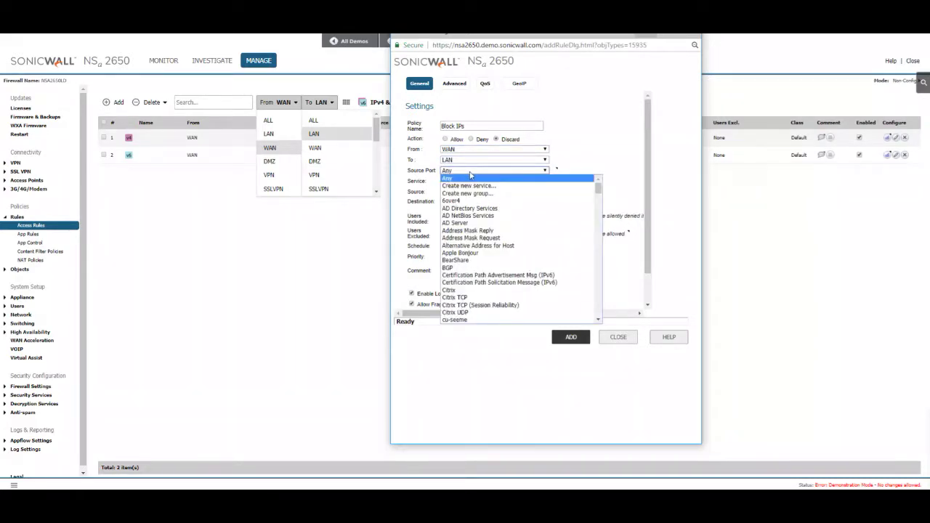
pyautogui.scroll(-15, 521, 216)
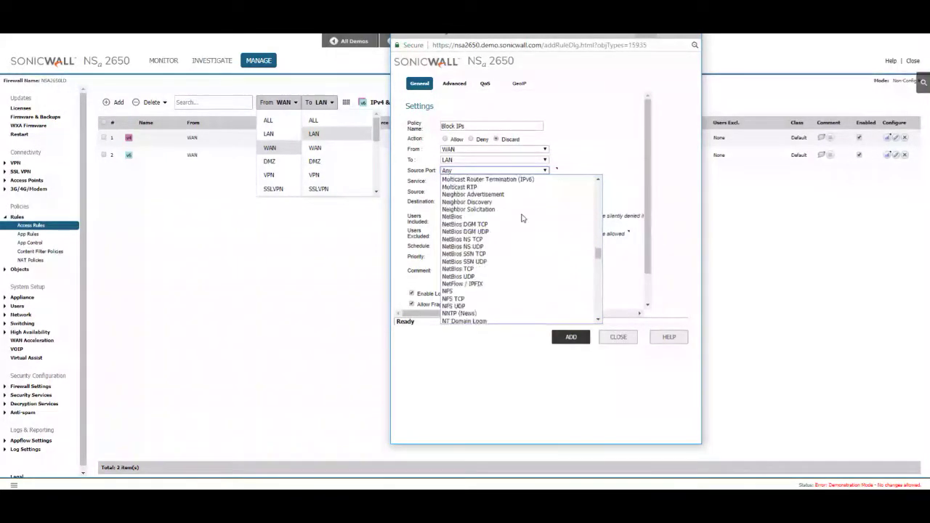
pyautogui.click(495, 231)
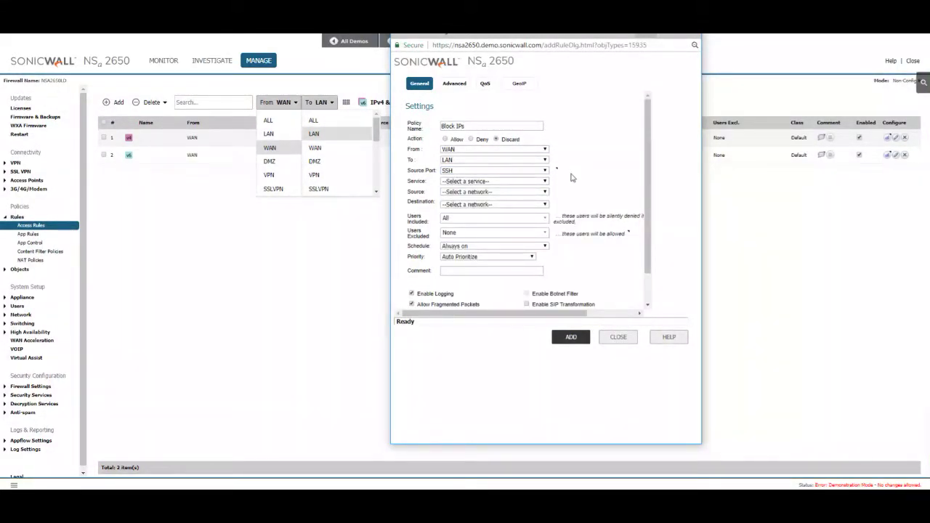
pyautogui.click(458, 181)
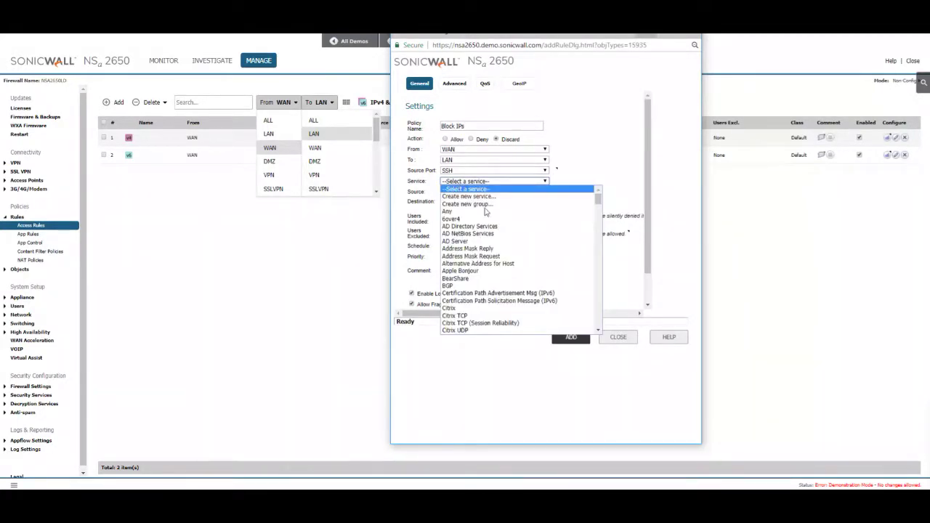
pyautogui.scroll(-20, 485, 215)
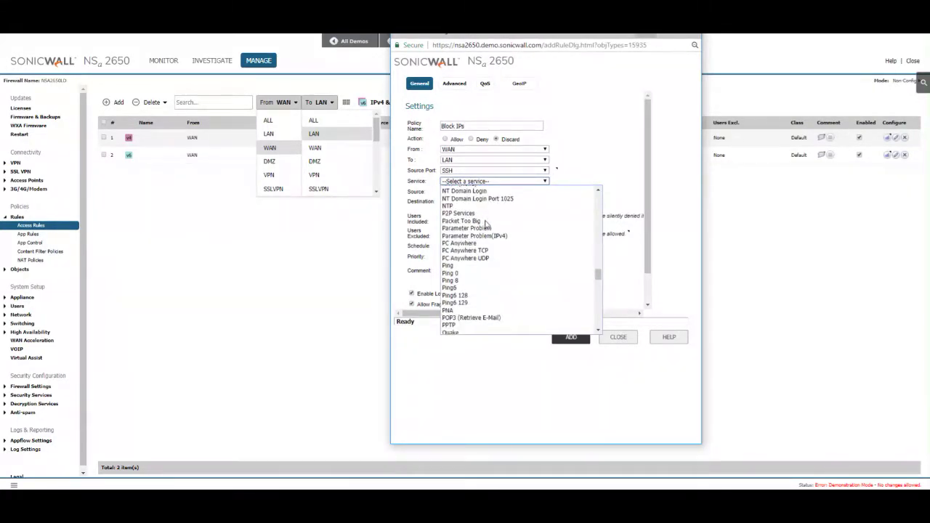
pyautogui.scroll(-15, 486, 223)
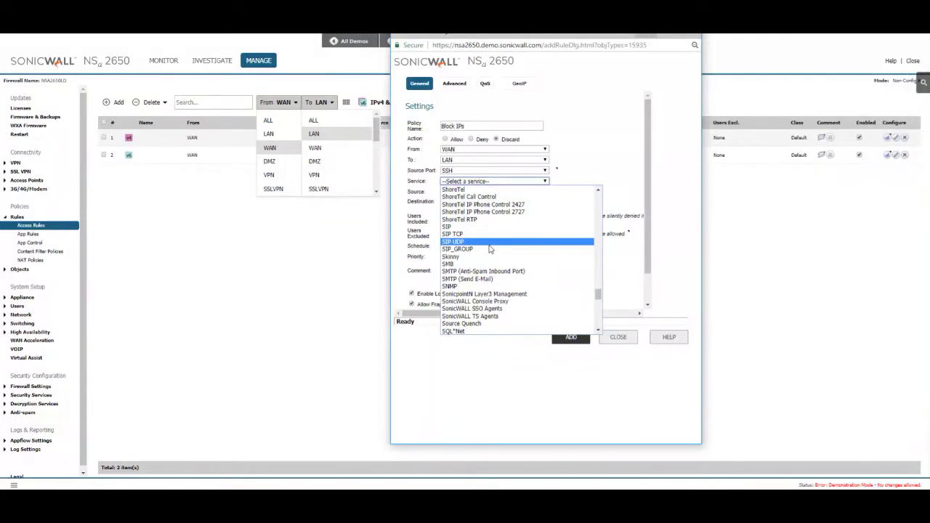
pyautogui.scroll(-5, 492, 266)
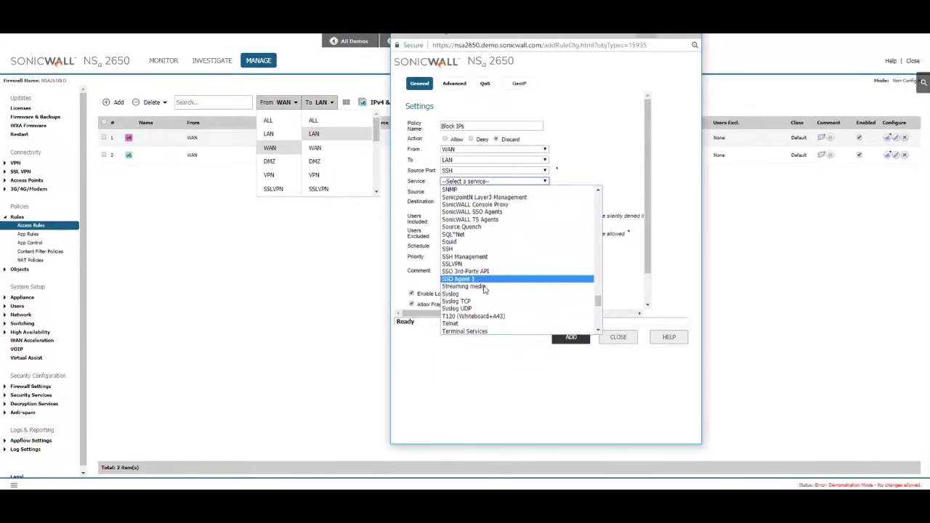
pyautogui.click(480, 248)
# Set the rule's source to Any and its destination to DMZ Subnets
pyautogui.click(465, 191)
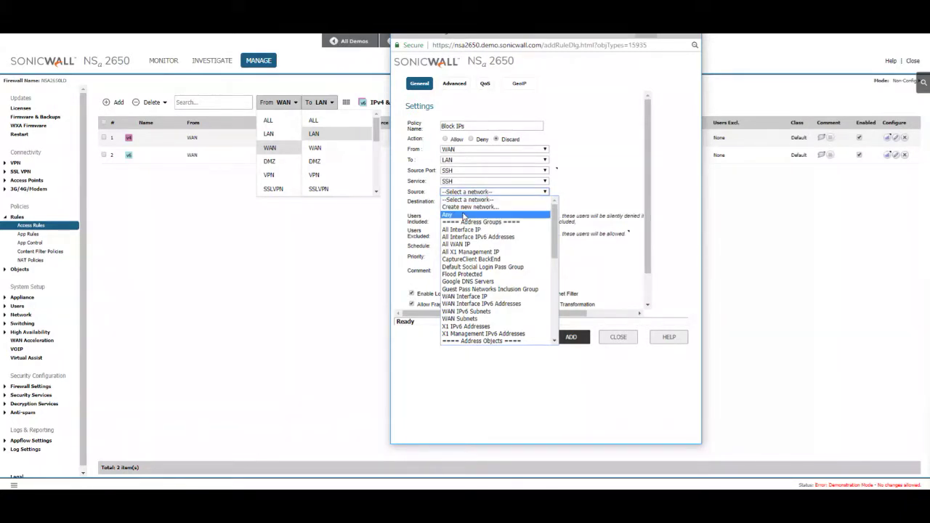
pyautogui.click(463, 216)
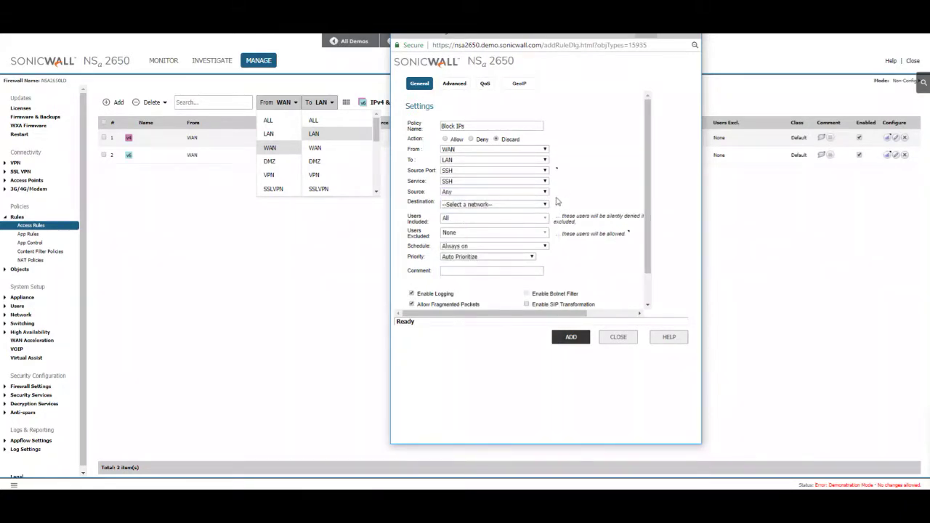
pyautogui.click(478, 206)
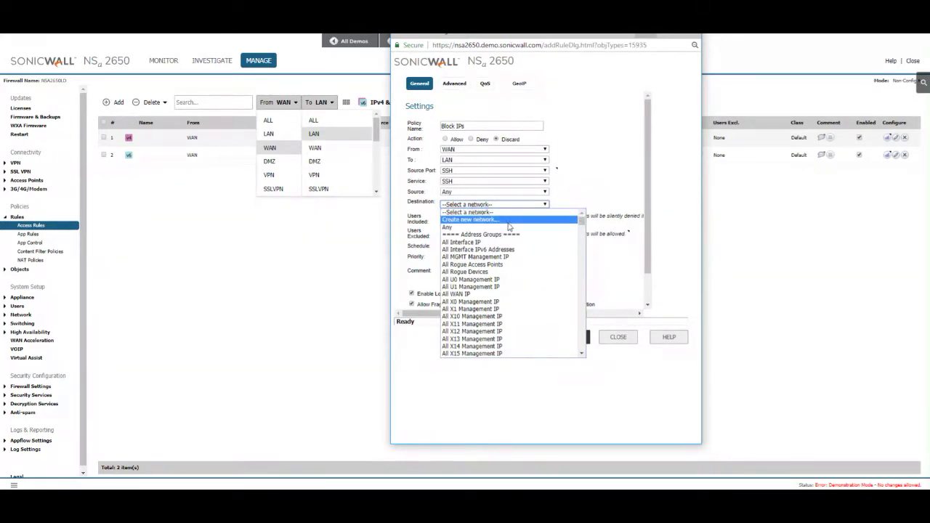
pyautogui.scroll(-10, 509, 261)
pyautogui.scroll(-10, 523, 266)
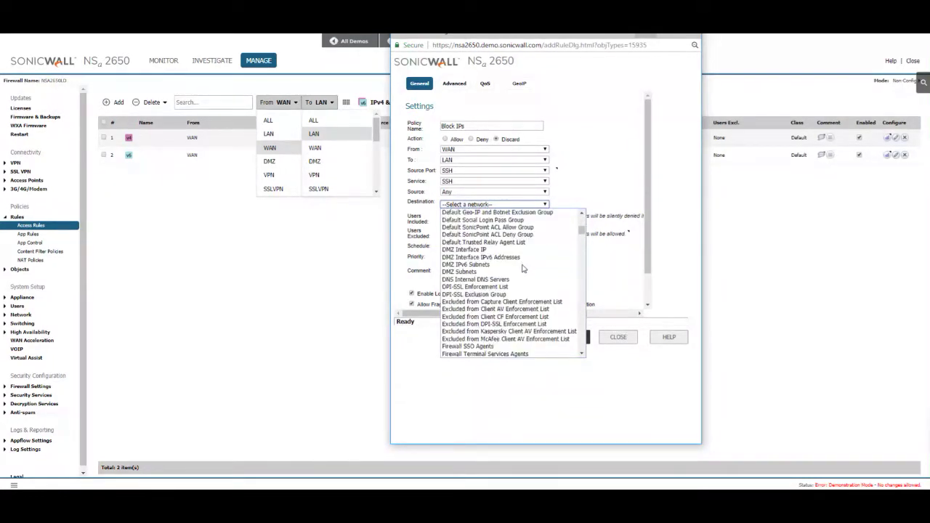
pyautogui.scroll(10, 505, 292)
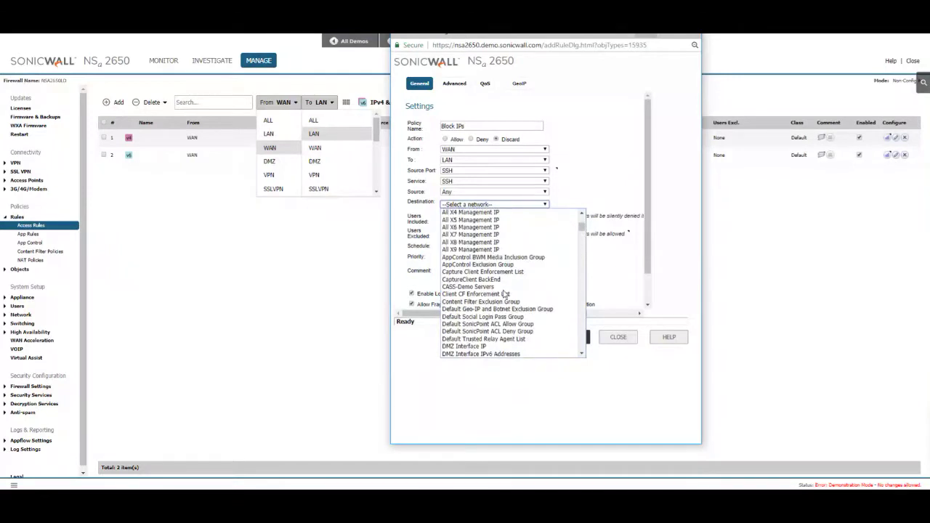
pyautogui.scroll(-4, 506, 293)
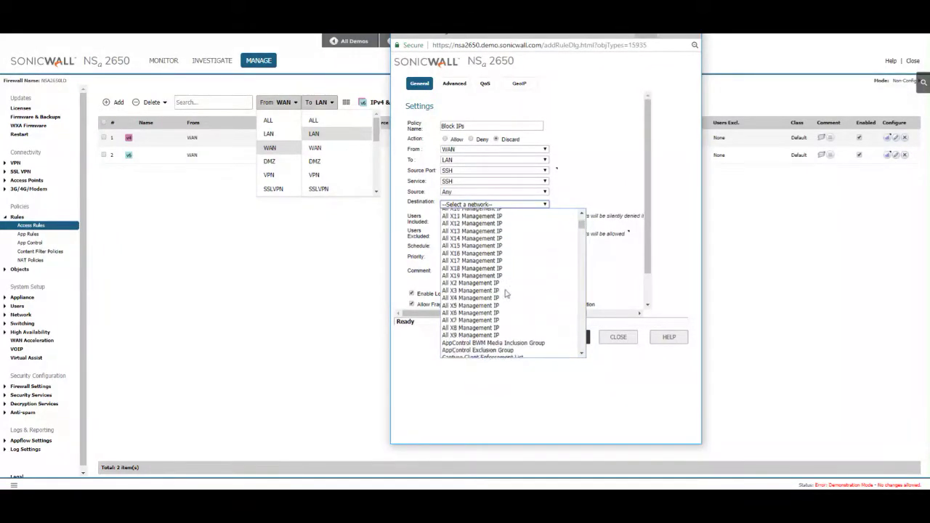
pyautogui.scroll(-3, 495, 274)
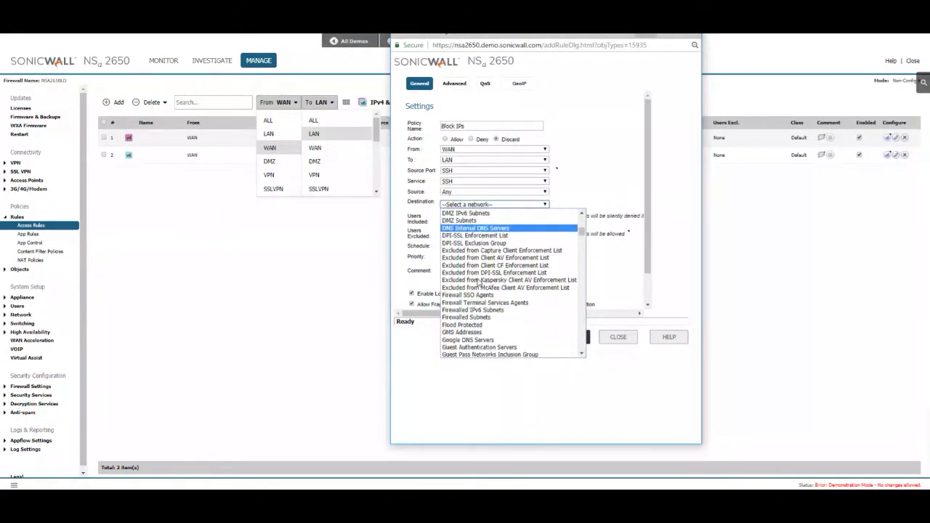
pyautogui.scroll(3, 494, 273)
pyautogui.press('Escape')
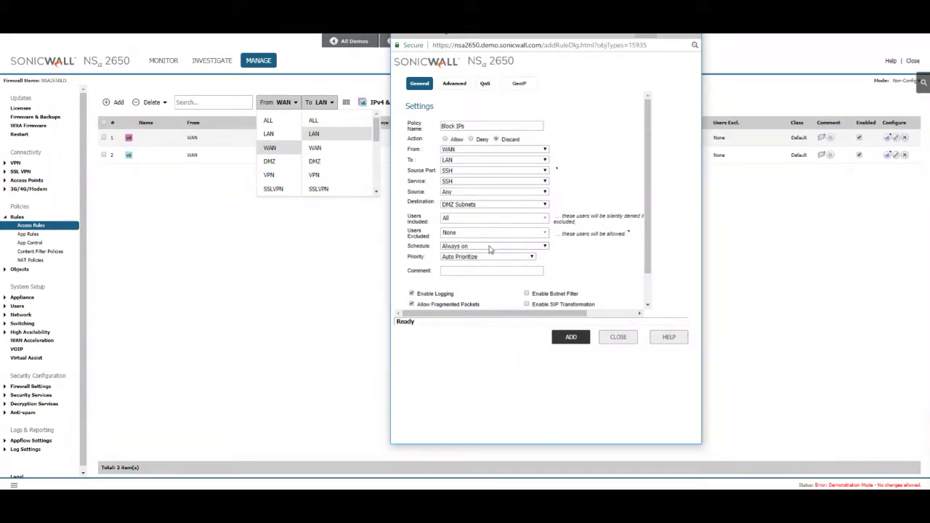
pyautogui.scroll(-2, 605, 260)
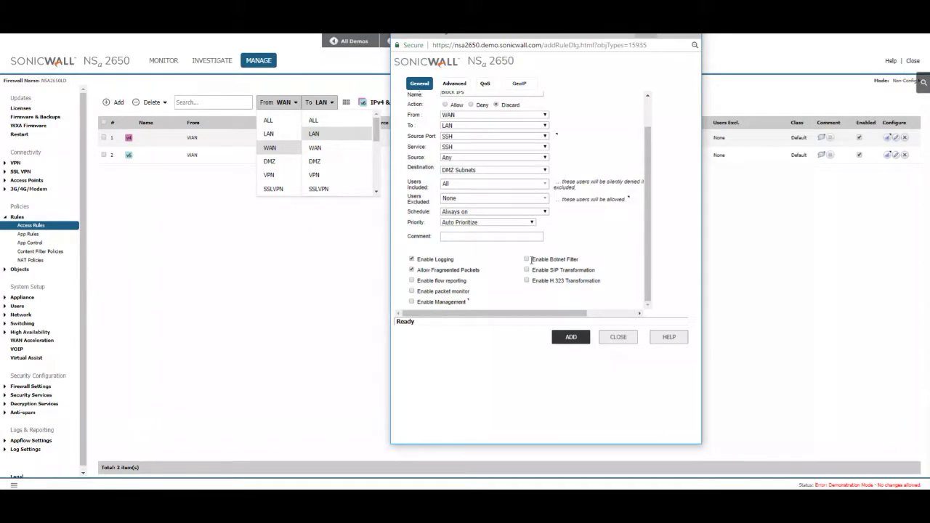
# Enable the Botnet Filter for the Block IPs rule
pyautogui.click(527, 260)
pyautogui.scroll(2, 558, 254)
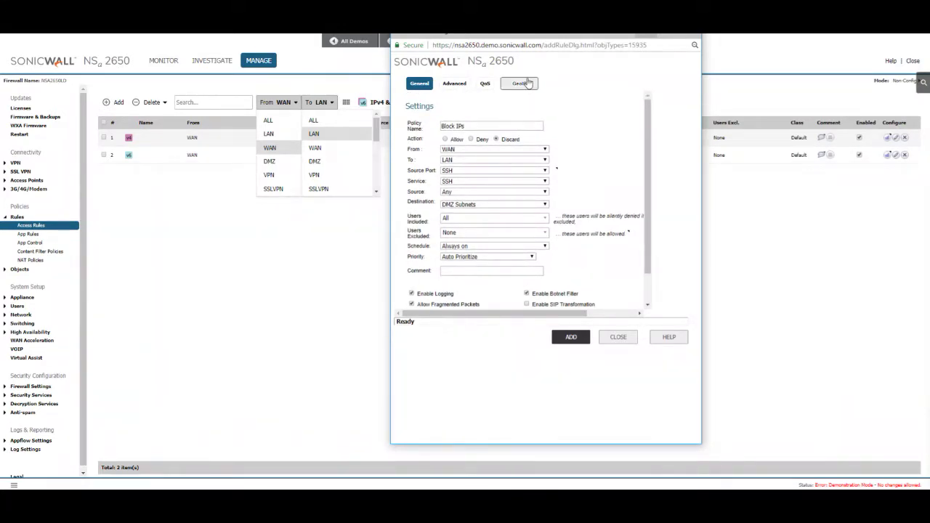
pyautogui.scroll(-2, 546, 220)
pyautogui.scroll(-1, 546, 221)
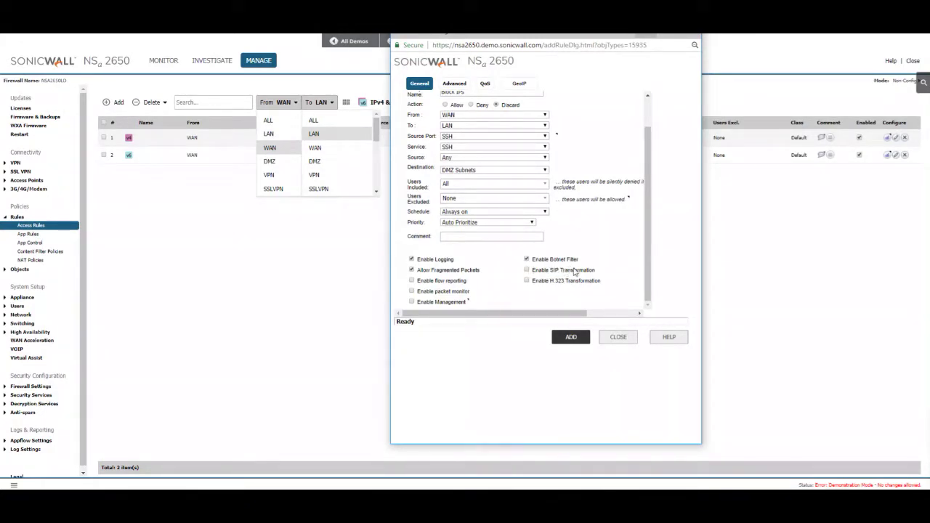
pyautogui.scroll(2, 536, 268)
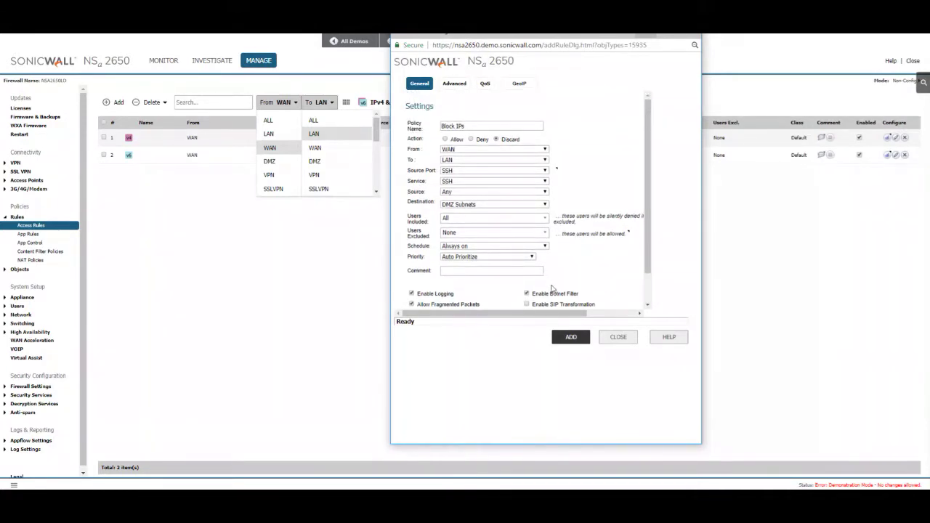
# Enable the rule's Geo-IP Filter in Custom mode and block Andorra, Antarctica, Antigua and Barbuda, and Argentina
pyautogui.click(521, 86)
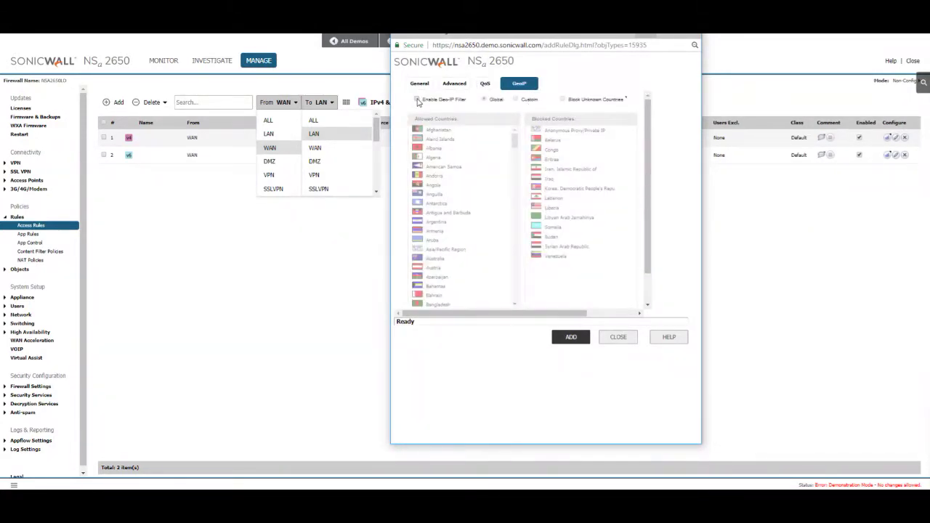
pyautogui.click(417, 100)
pyautogui.click(516, 100)
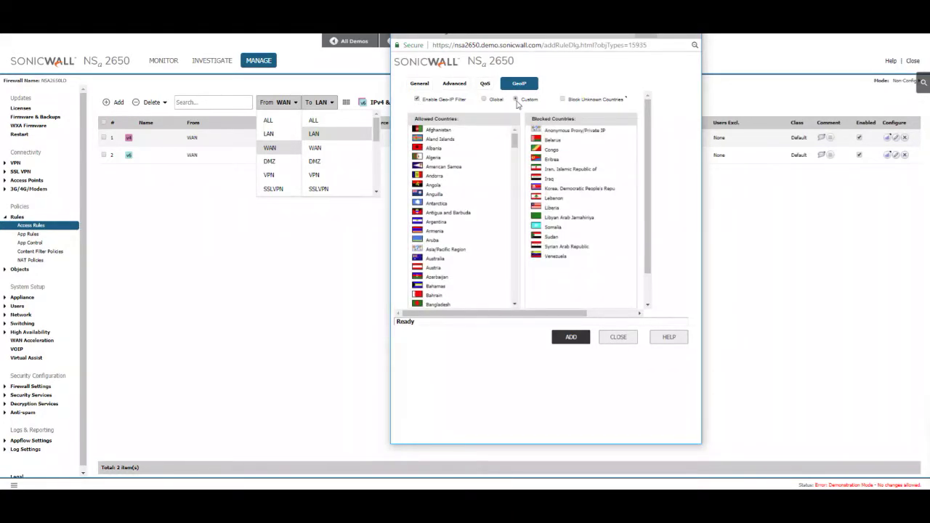
pyautogui.moveTo(435, 175); pyautogui.dragTo(610, 204)
pyautogui.moveTo(436, 194); pyautogui.dragTo(581, 195)
pyautogui.moveTo(436, 194); pyautogui.dragTo(565, 182)
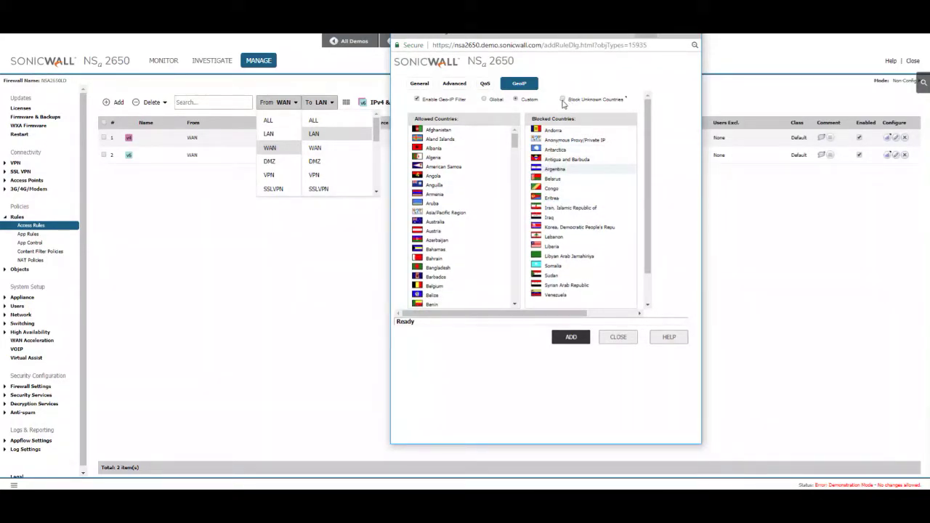
# Turn on blocking of unknown countries for the rule and submit the Block IPs rule
pyautogui.click(562, 99)
pyautogui.scroll(-5, 504, 241)
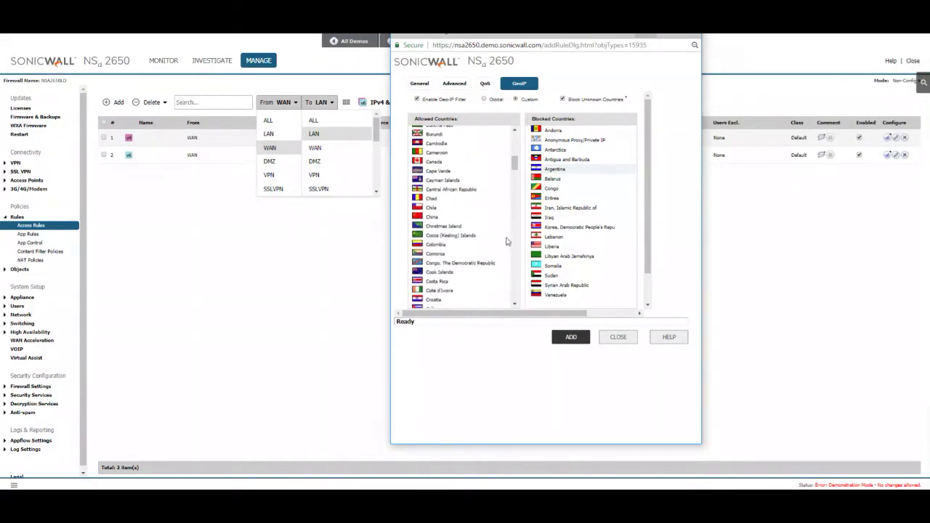
pyautogui.click(573, 338)
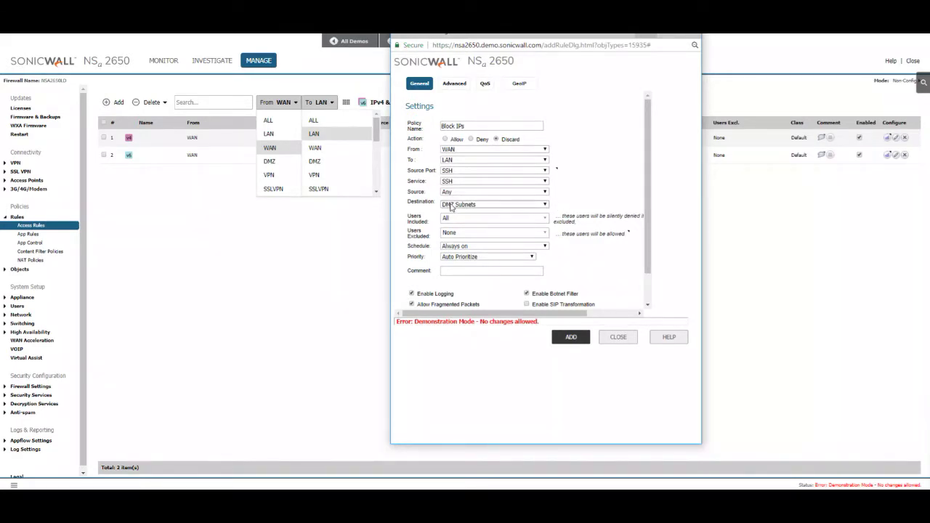
pyautogui.scroll(-2, 518, 276)
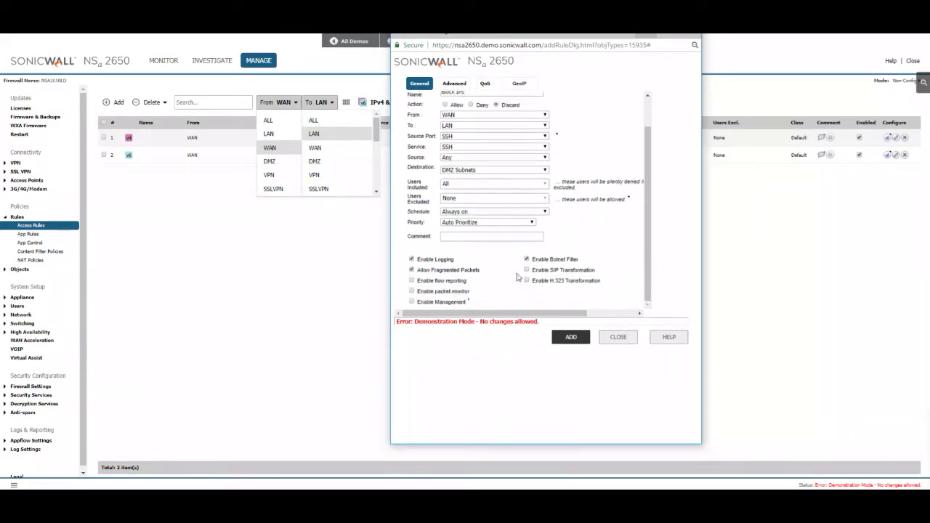